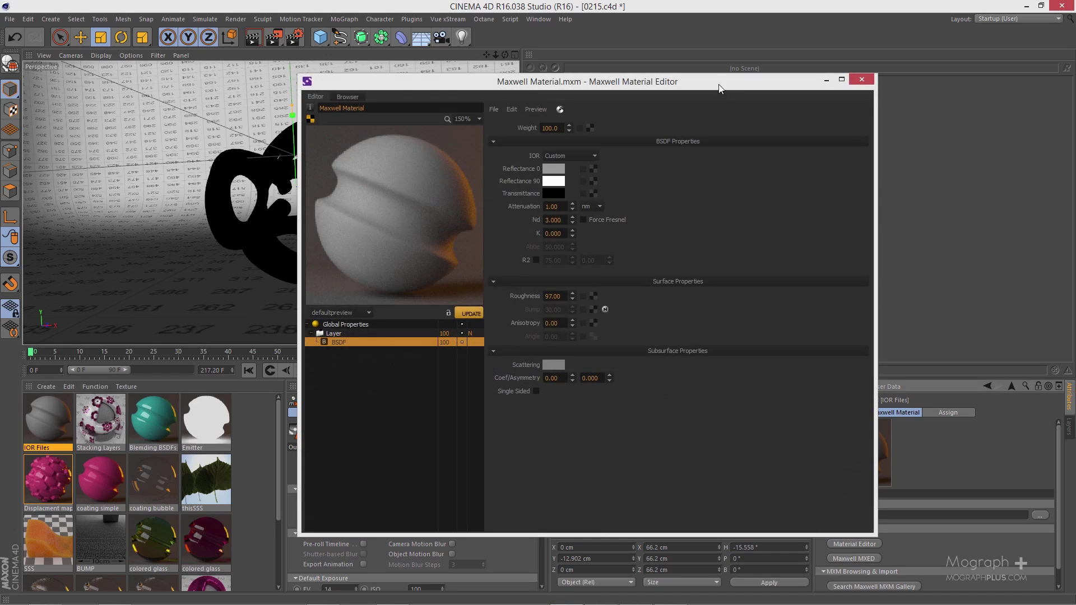
Move the Maxwell Material Editor window down and to the right
{"action": "left_click_drag", "start_coordinate": [724, 88], "coordinate": [736, 145]}
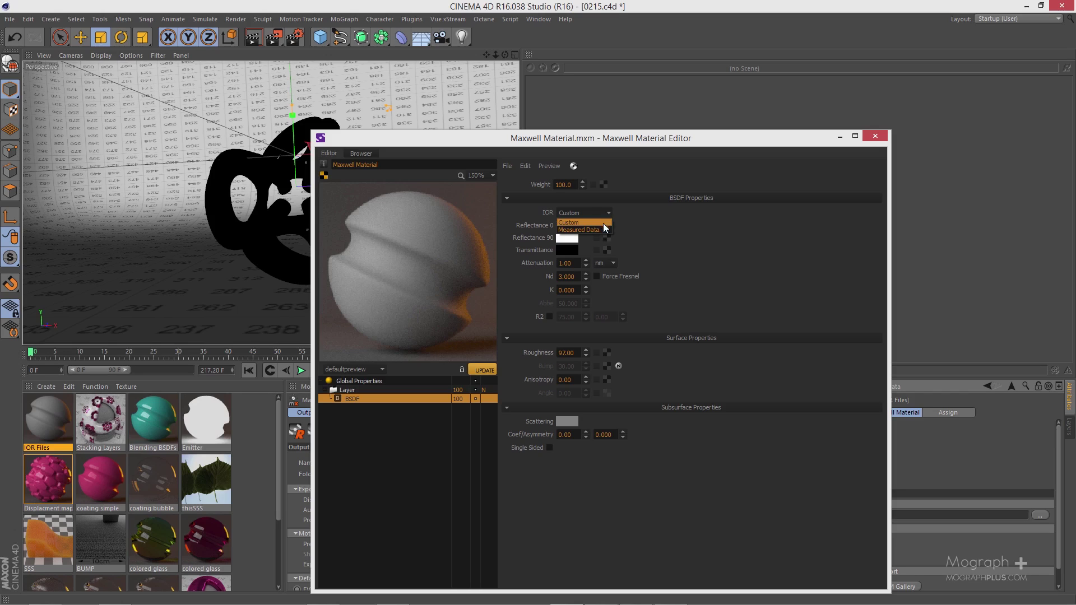
Switch IOR to Measured Data and browse the ior files folder, selecting cadmium telluride.ior
{"action": "left_click", "coordinate": [589, 229]}
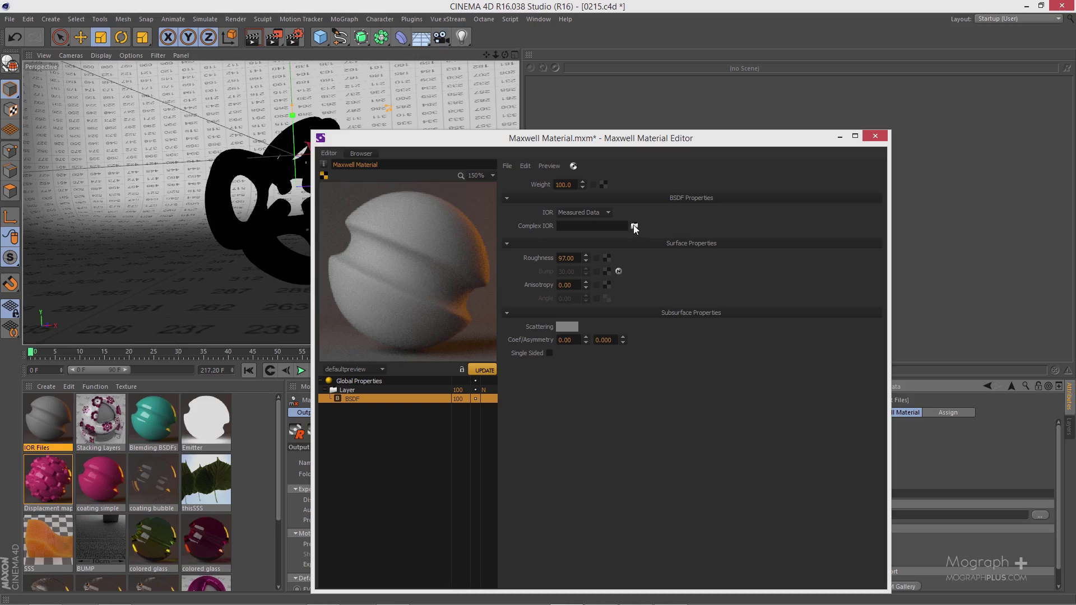
{"action": "left_click", "coordinate": [634, 226]}
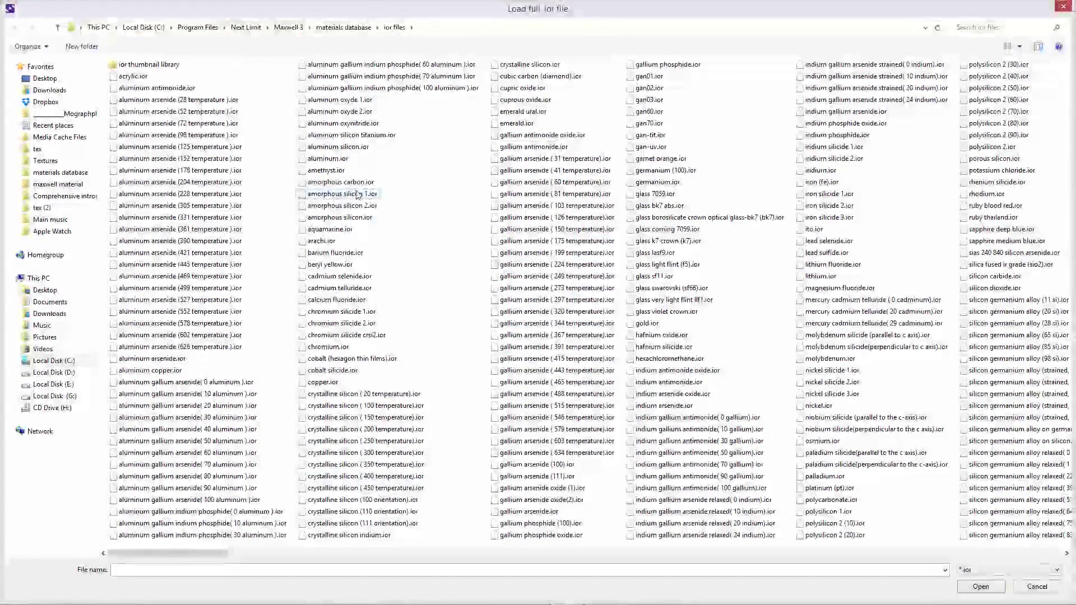
{"action": "mouse_move", "coordinate": [197, 554]}
{"action": "left_mouse_down"}
{"action": "mouse_move", "coordinate": [825, 547]}
{"action": "mouse_move", "coordinate": [185, 546]}
{"action": "left_mouse_up"}
{"action": "left_click", "coordinate": [239, 292]}
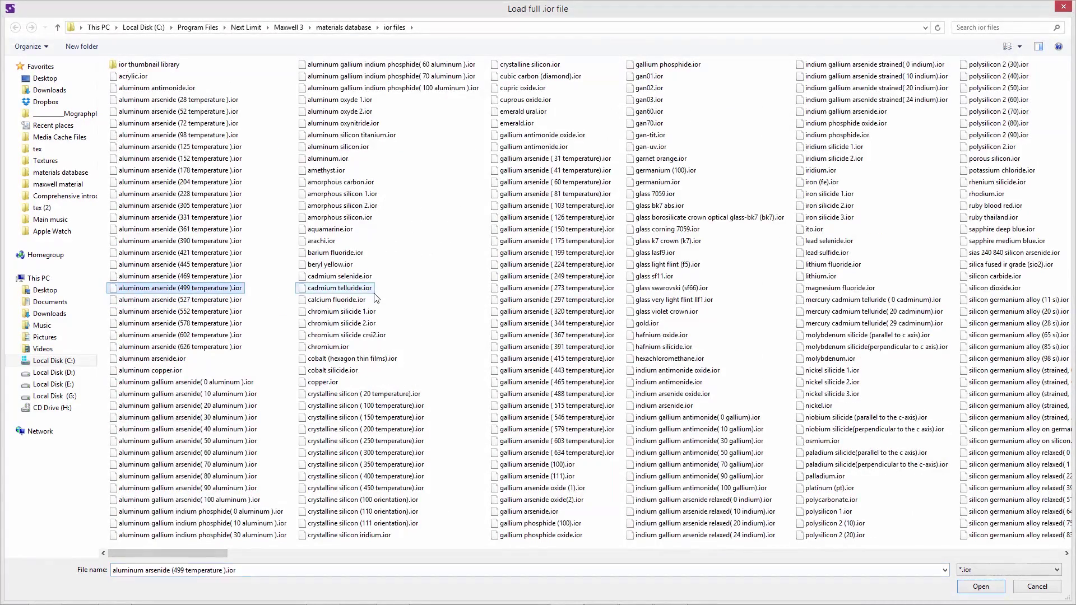
{"action": "left_click", "coordinate": [339, 288]}
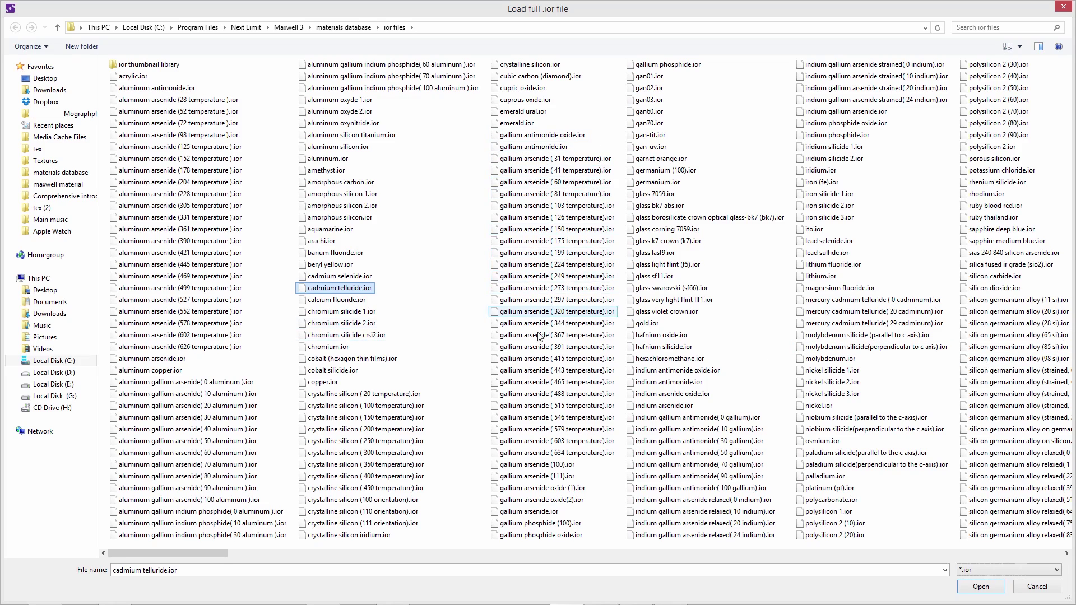
{"action": "mouse_move", "coordinate": [219, 553]}
{"action": "left_mouse_down"}
{"action": "mouse_move", "coordinate": [415, 535]}
{"action": "mouse_move", "coordinate": [214, 552]}
{"action": "left_mouse_up"}
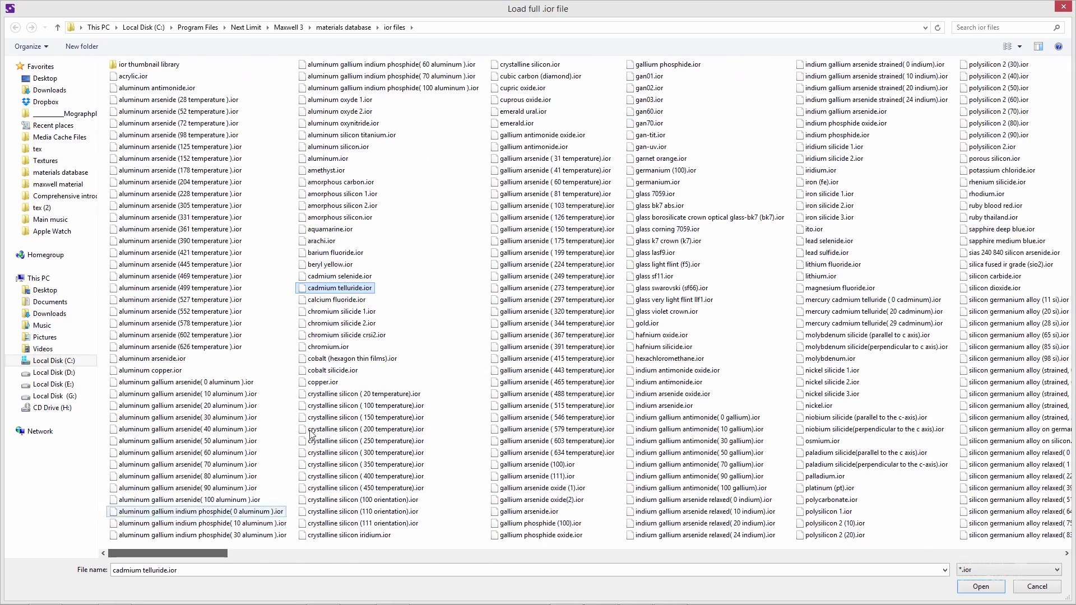
Search the IOR files for 'glass' and load glass swarovski (sf66).ior
{"action": "left_click", "coordinate": [1025, 25]}
{"action": "type", "text": "glas"}
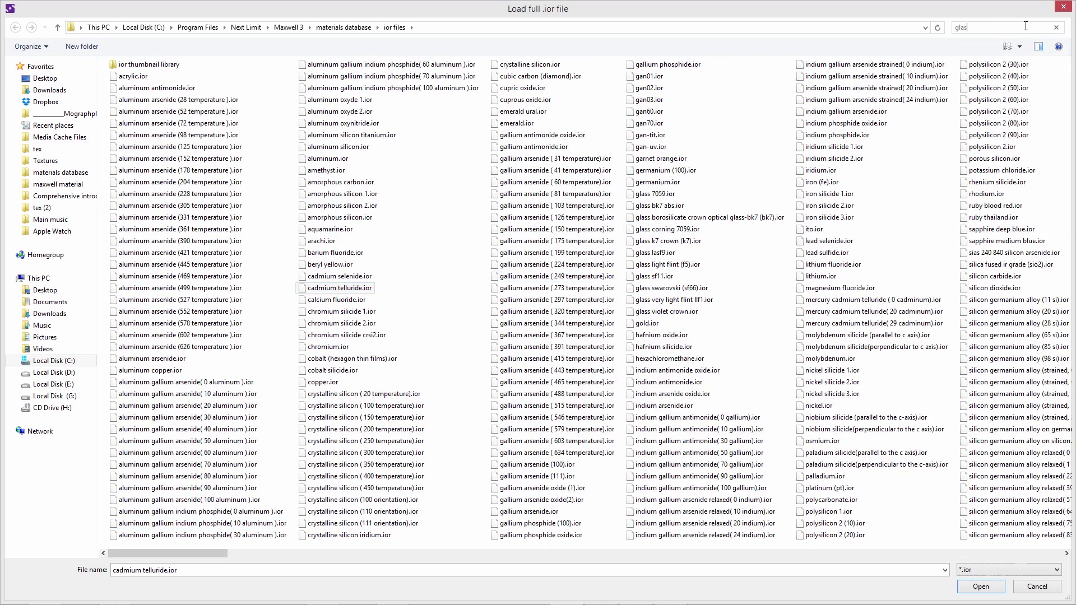
{"action": "type", "text": "s"}
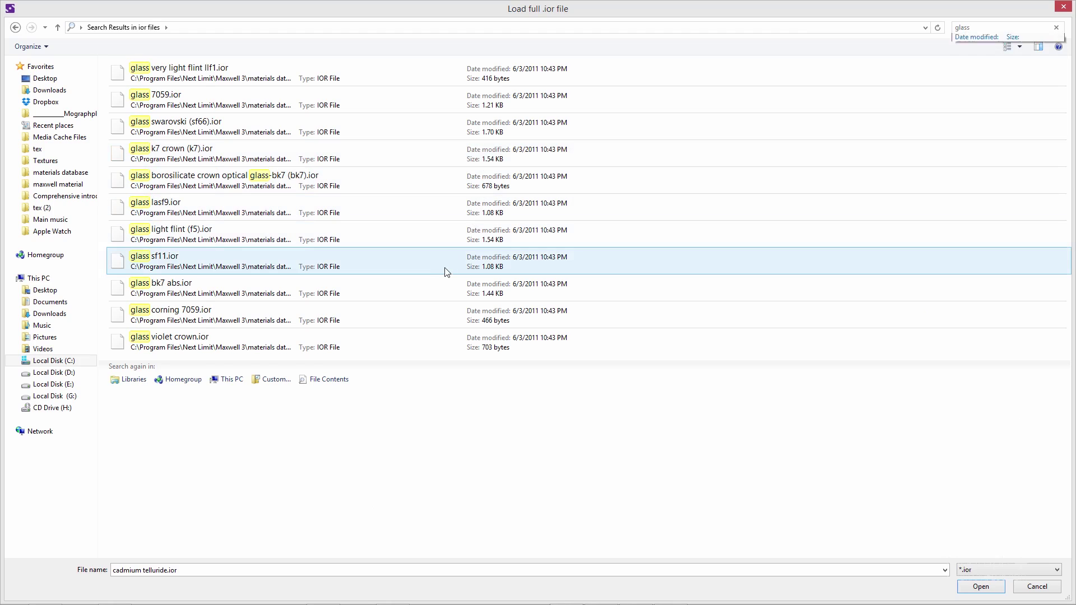
{"action": "double_click", "coordinate": [383, 137]}
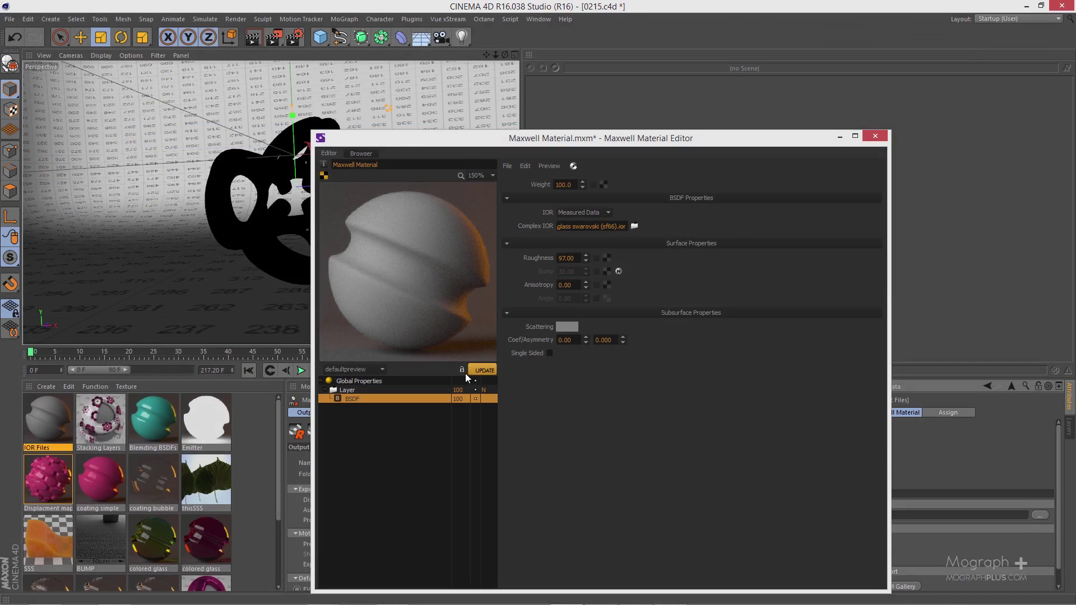
Set the material preview scene to stage2 and prioritise its preview render
{"action": "left_click", "coordinate": [381, 370]}
{"action": "scroll", "coordinate": [362, 439], "scroll_direction": "down", "scroll_amount": 3}
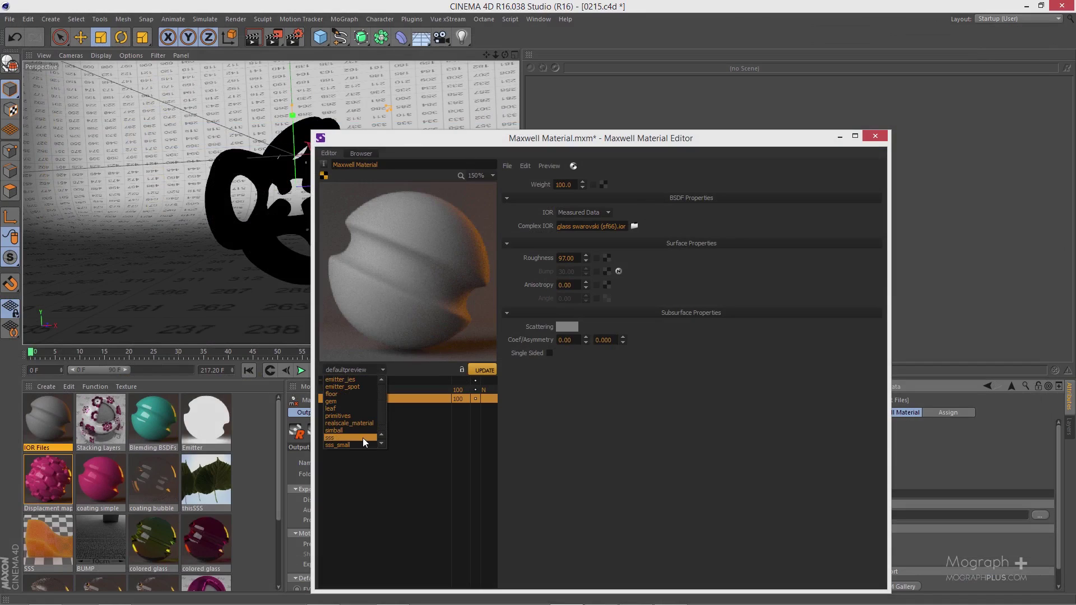
{"action": "left_click", "coordinate": [357, 441]}
{"action": "left_click", "coordinate": [475, 372]}
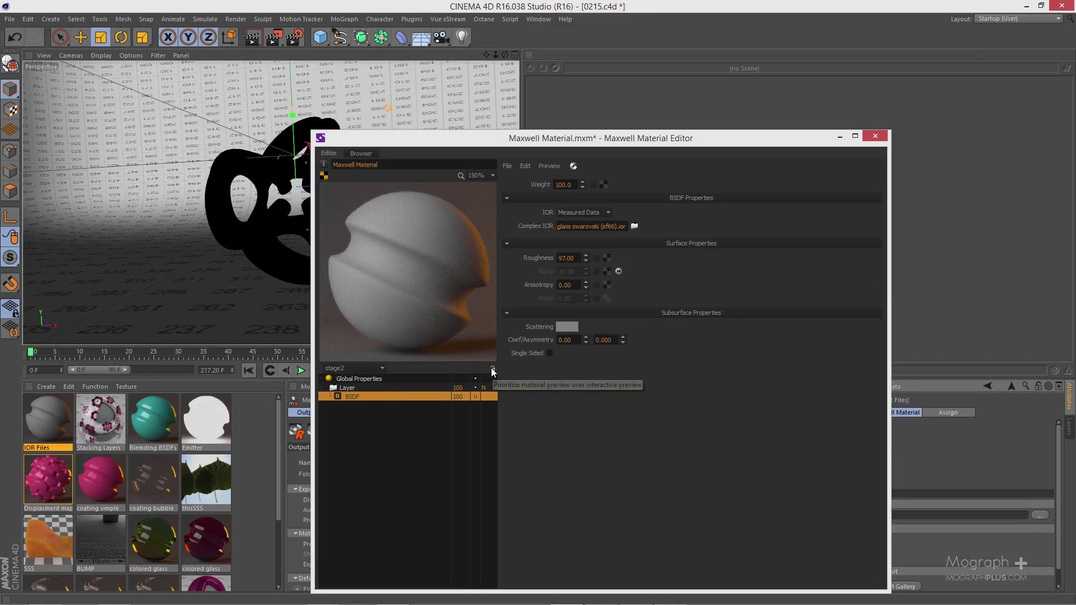
{"action": "left_click", "coordinate": [492, 369]}
{"action": "left_click", "coordinate": [461, 371]}
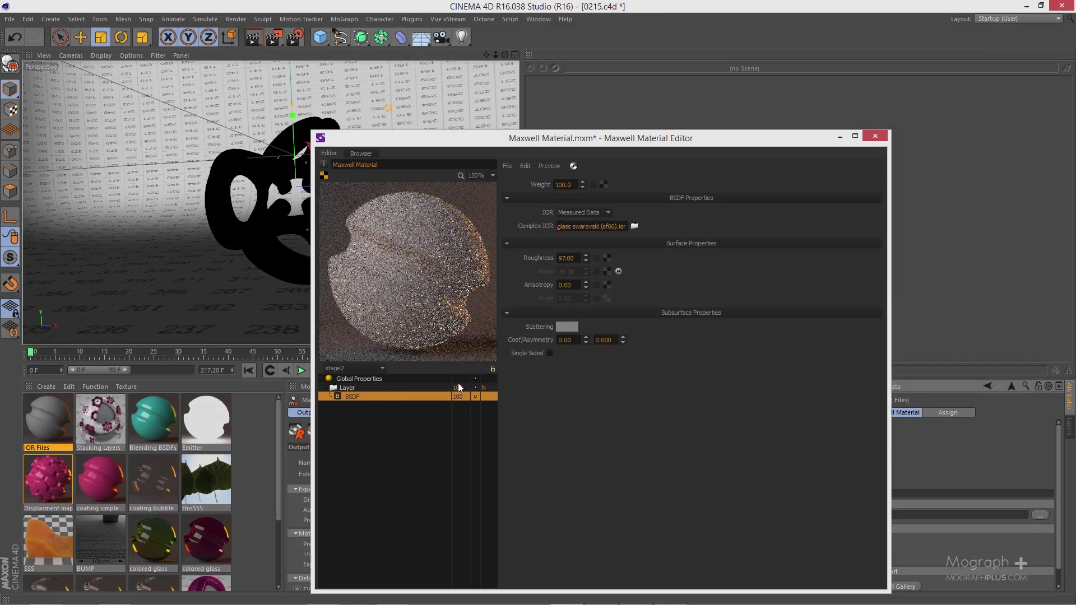
Lower the Roughness from 97 to 5, then close the material editor
{"action": "double_click", "coordinate": [566, 259]}
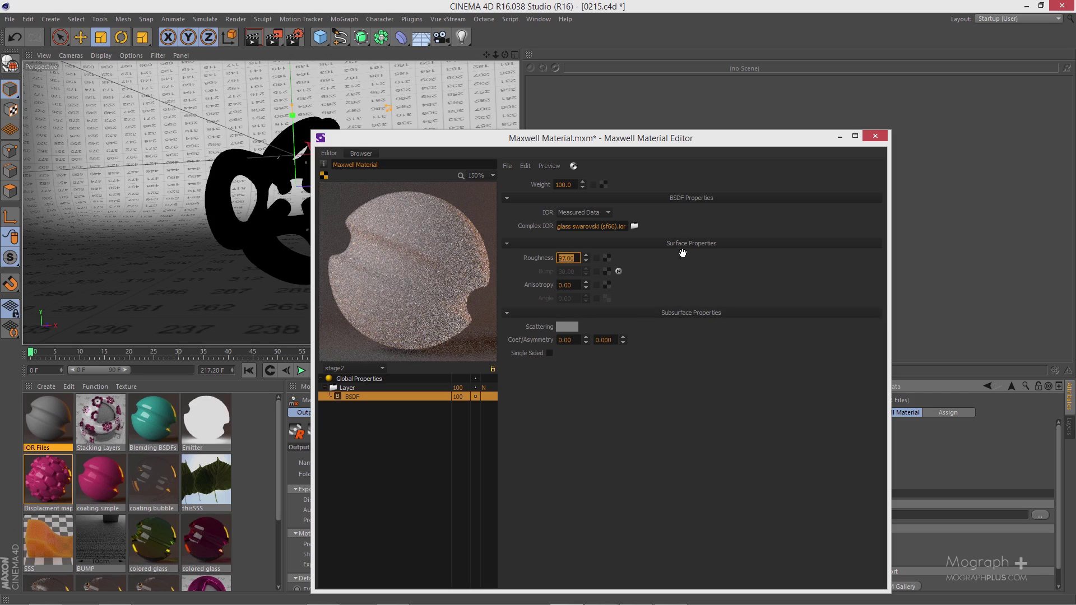
{"action": "type", "text": "15"}
{"action": "key", "text": "Return"}
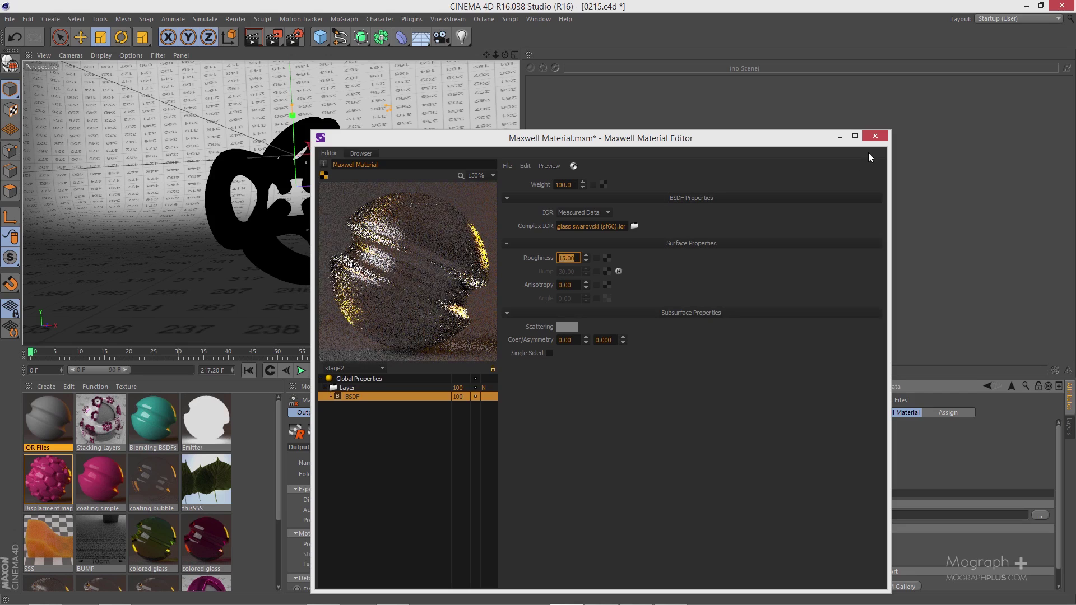
{"action": "type", "text": "5"}
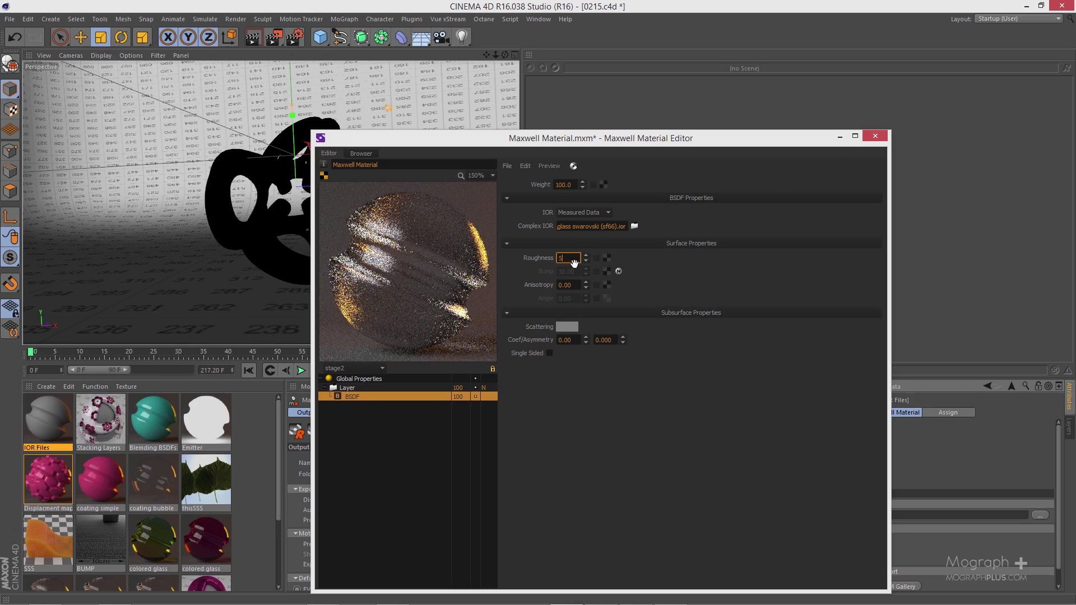
{"action": "key", "text": "Return"}
{"action": "left_click", "coordinate": [874, 137]}
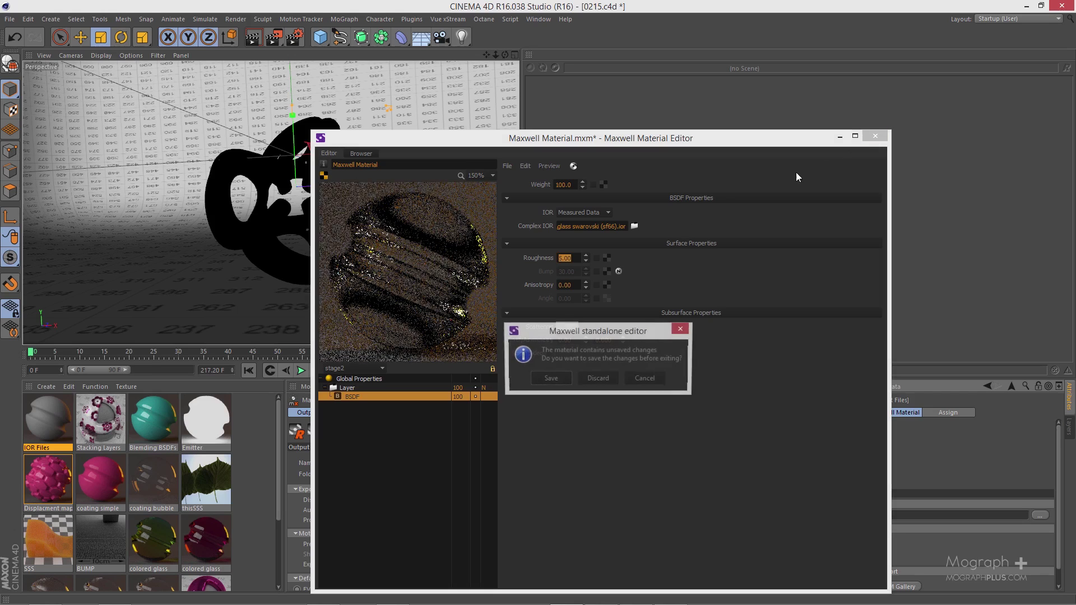
Save the glass material, apply IOR Files to Abstract 3D, and start a Maxwell Fire render
{"action": "left_click", "coordinate": [546, 379]}
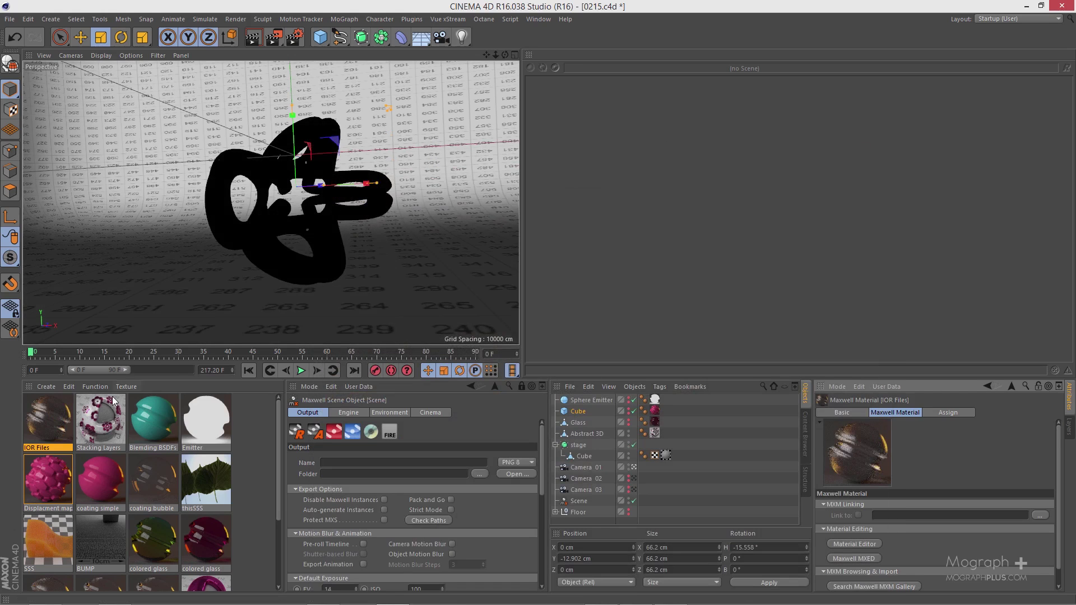
{"action": "left_click", "coordinate": [220, 210]}
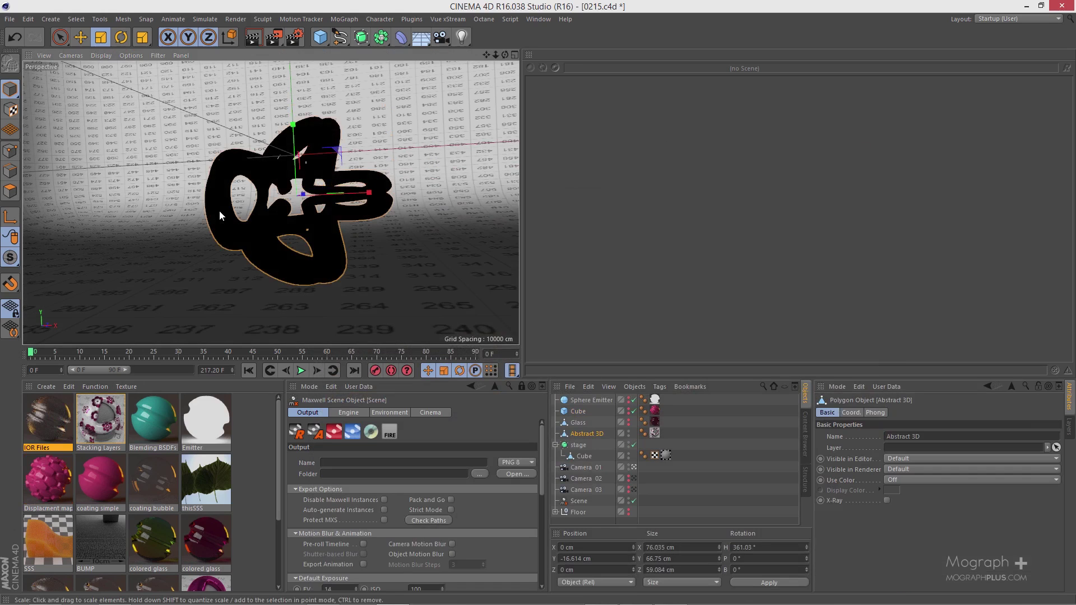
{"action": "right_click", "coordinate": [58, 409]}
{"action": "left_click", "coordinate": [99, 446]}
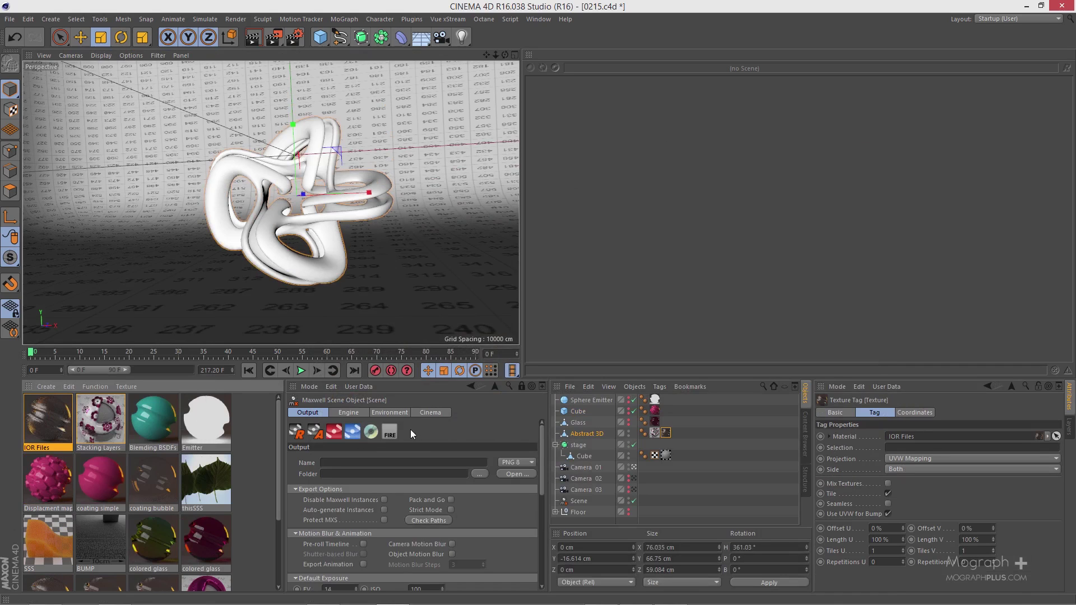
{"action": "left_click", "coordinate": [391, 430]}
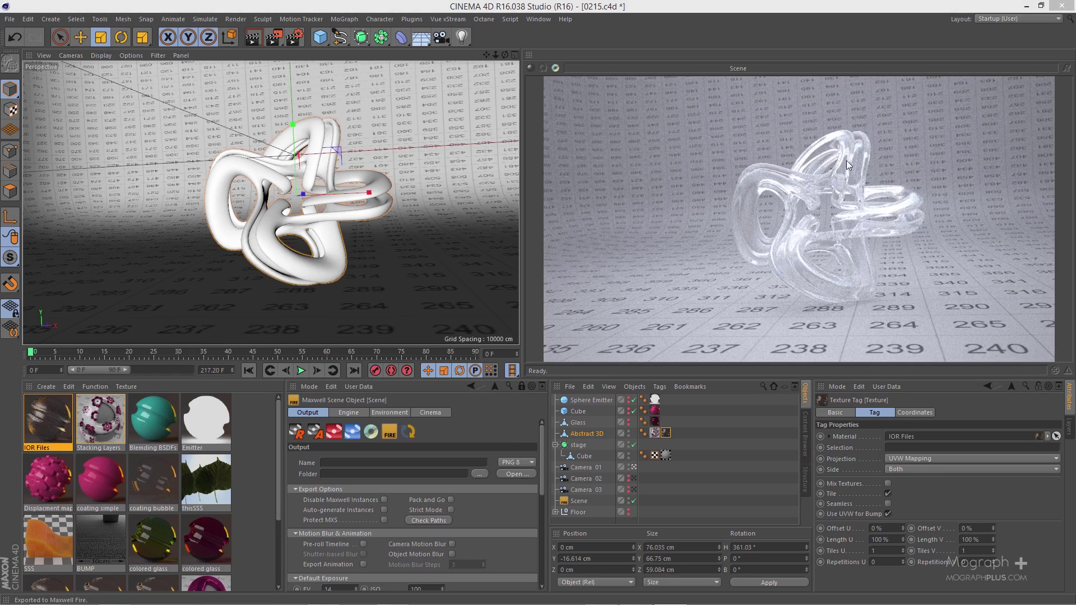
Load copper.ior into the IOR Files material and set Roughness to 20
{"action": "left_click", "coordinate": [60, 417]}
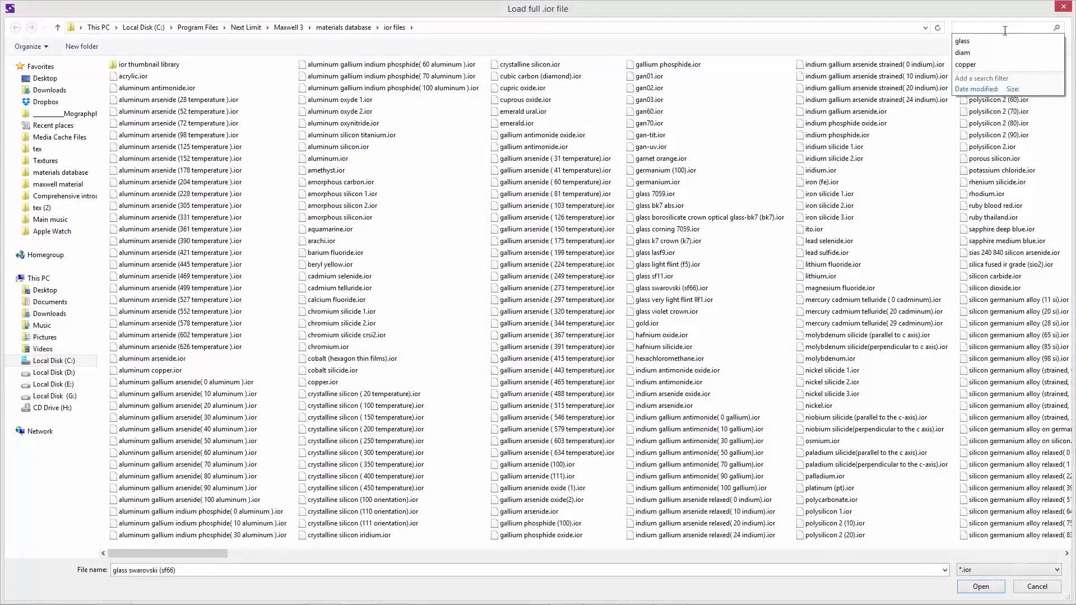
{"action": "type", "text": "copper"}
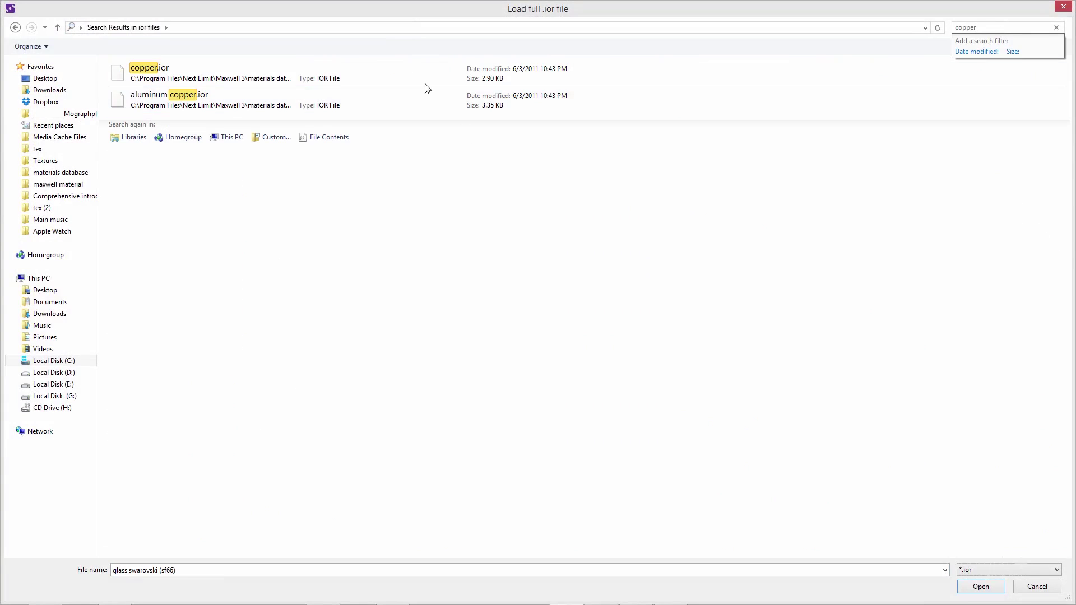
{"action": "double_click", "coordinate": [294, 79]}
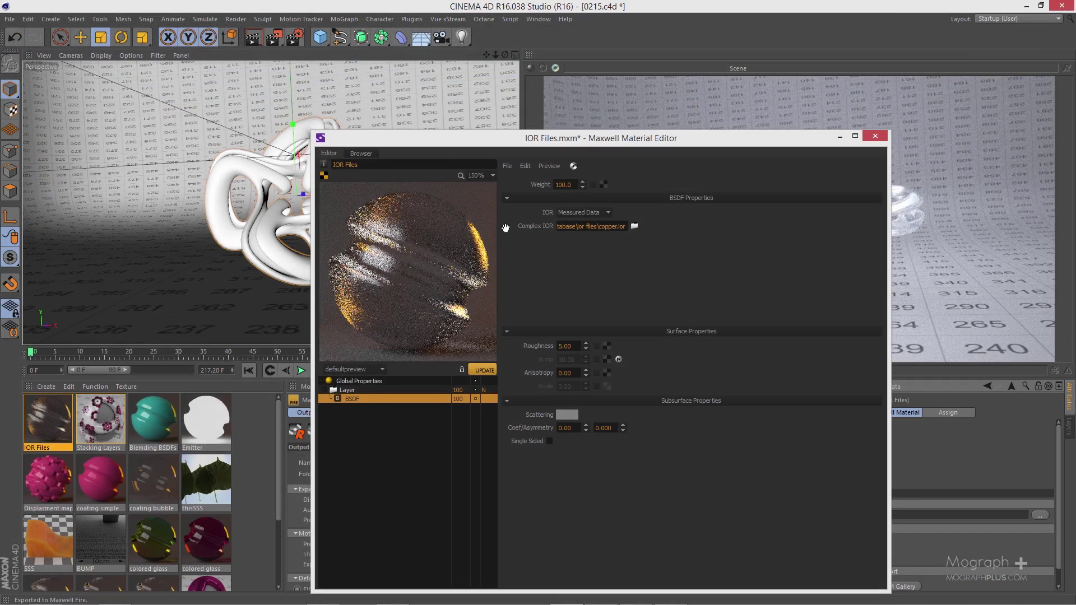
{"action": "double_click", "coordinate": [573, 345]}
{"action": "type", "text": "20"}
{"action": "key", "text": "Return"}
Preview the copper material in stage2, then close the editor and save changes
{"action": "left_click", "coordinate": [371, 369]}
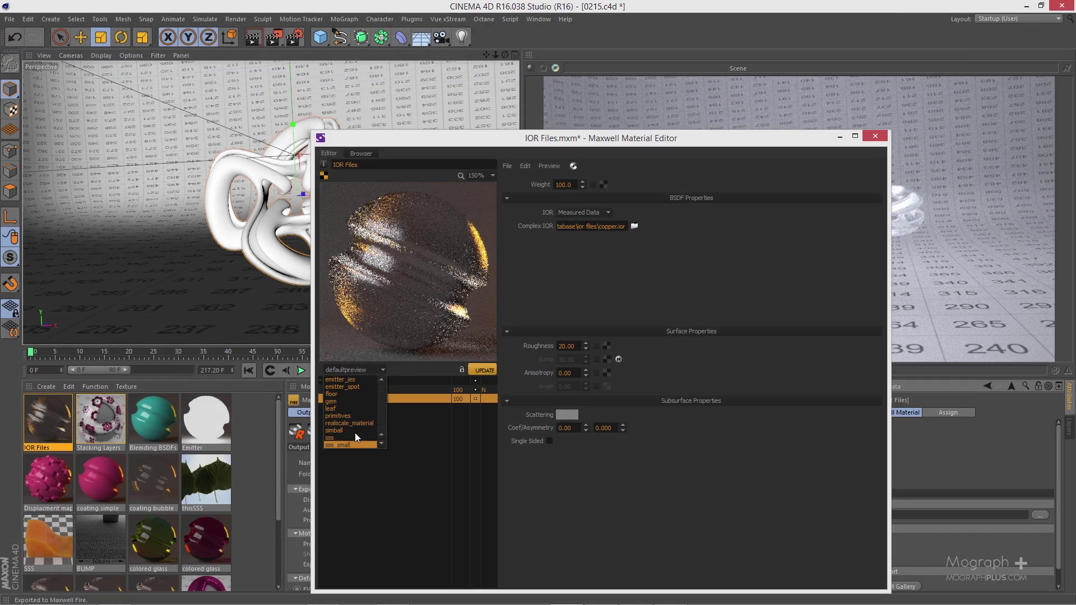
{"action": "left_click", "coordinate": [353, 453]}
{"action": "left_click", "coordinate": [354, 370]}
{"action": "left_click", "coordinate": [351, 444]}
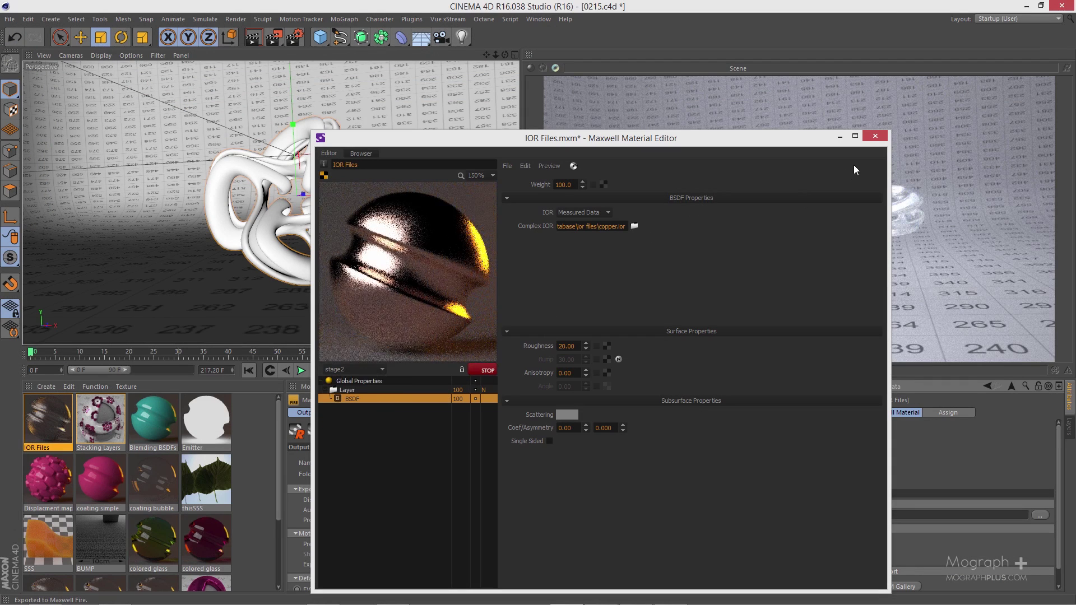
{"action": "left_click", "coordinate": [875, 136]}
{"action": "left_click", "coordinate": [545, 381]}
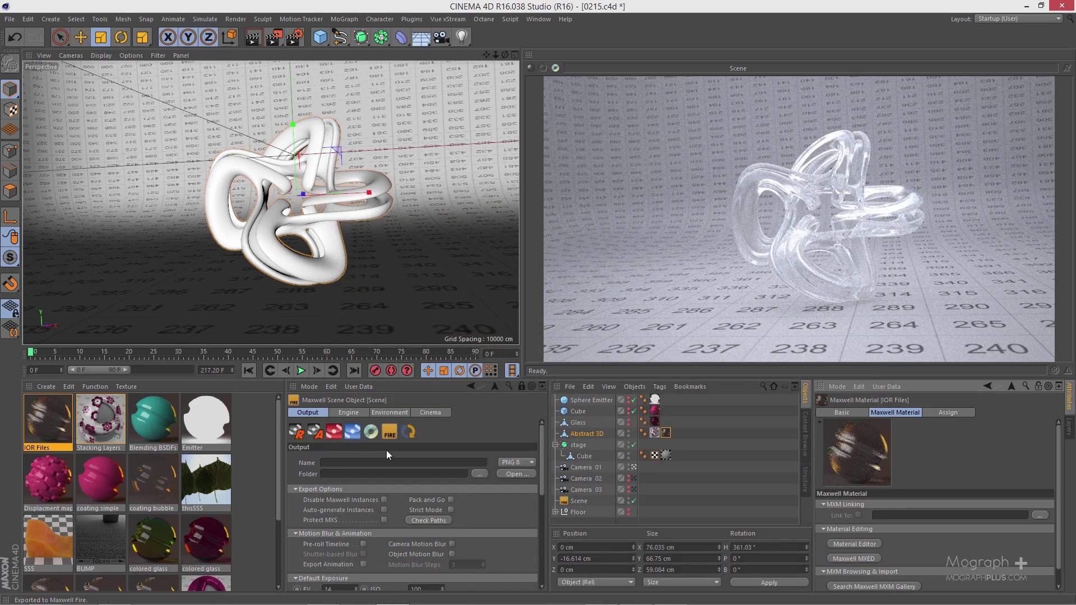
Re-send the scene to Maxwell Fire to render the copper object, then stop the render
{"action": "left_click", "coordinate": [408, 431]}
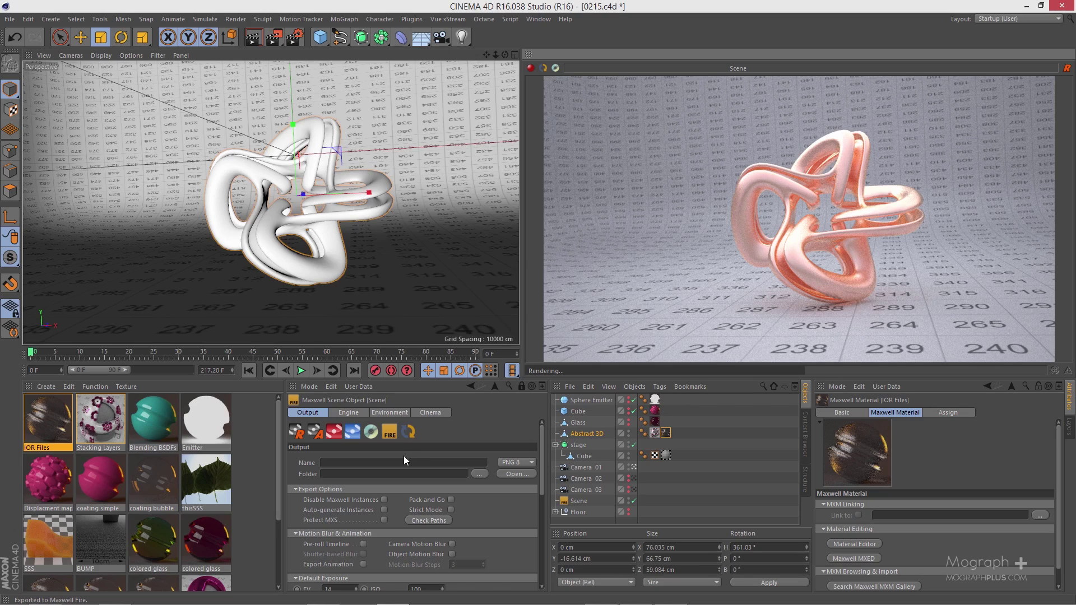
{"action": "left_click", "coordinate": [531, 68]}
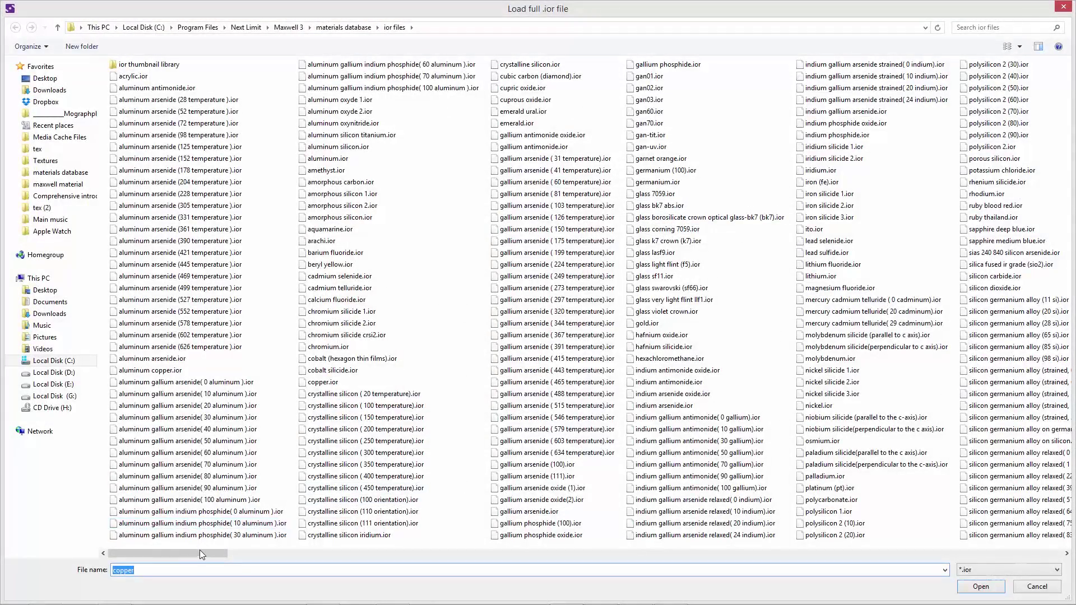
Load ruby blood red.ior as the measured data and set Roughness to 5
{"action": "left_click_drag", "start_coordinate": [200, 550], "coordinate": [580, 541]}
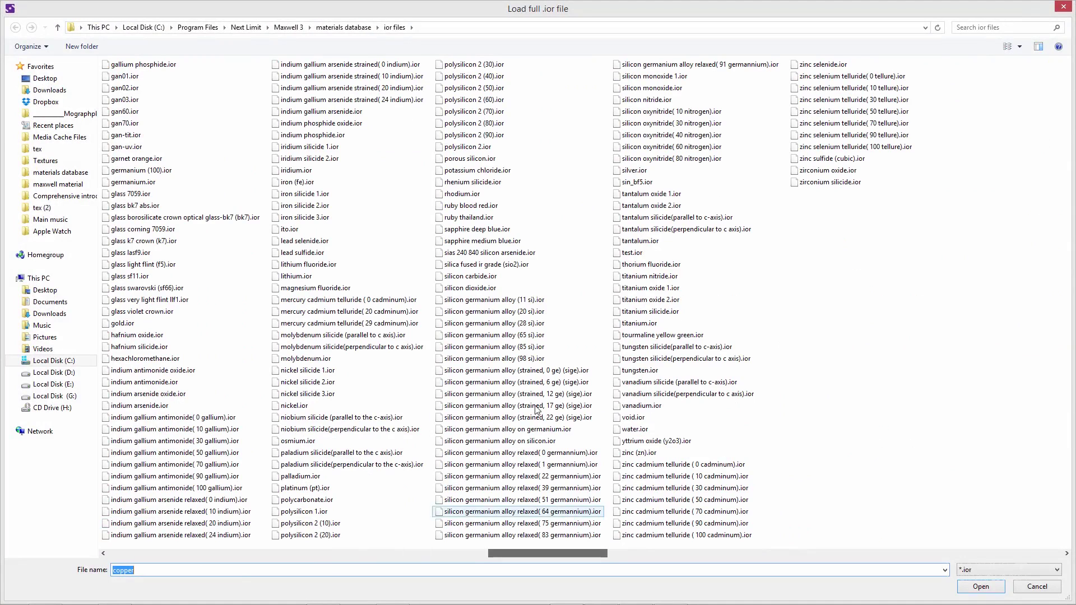
{"action": "double_click", "coordinate": [498, 205]}
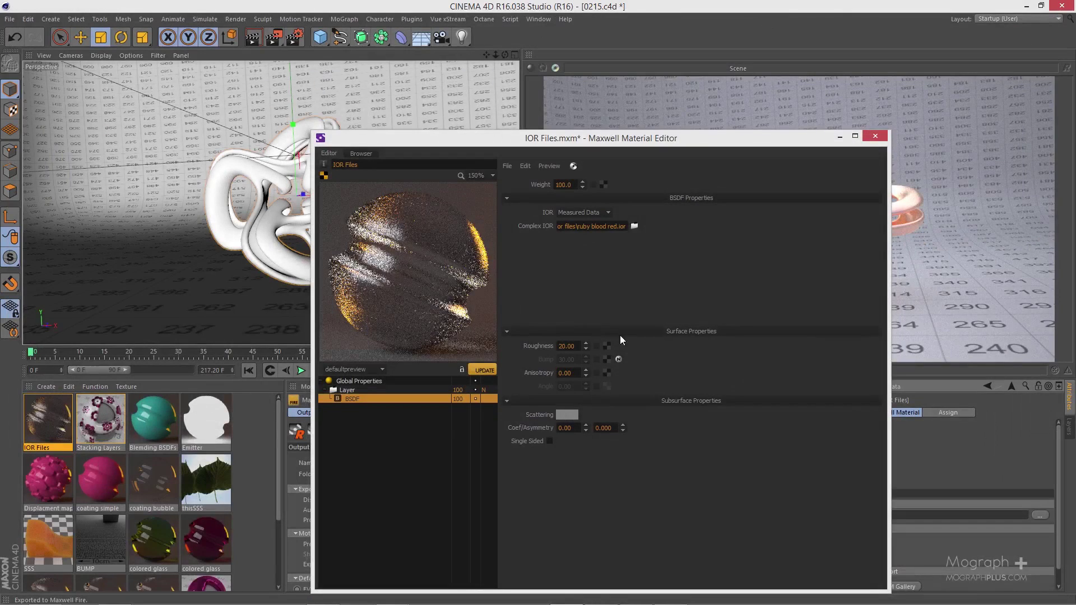
{"action": "left_click", "coordinate": [566, 346]}
{"action": "type", "text": "5"}
{"action": "key", "text": "Return"}
Preview the ruby material in stage2, update it, then close the editor and save
{"action": "left_click", "coordinate": [383, 370]}
{"action": "left_click", "coordinate": [350, 444]}
{"action": "left_click", "coordinate": [486, 370]}
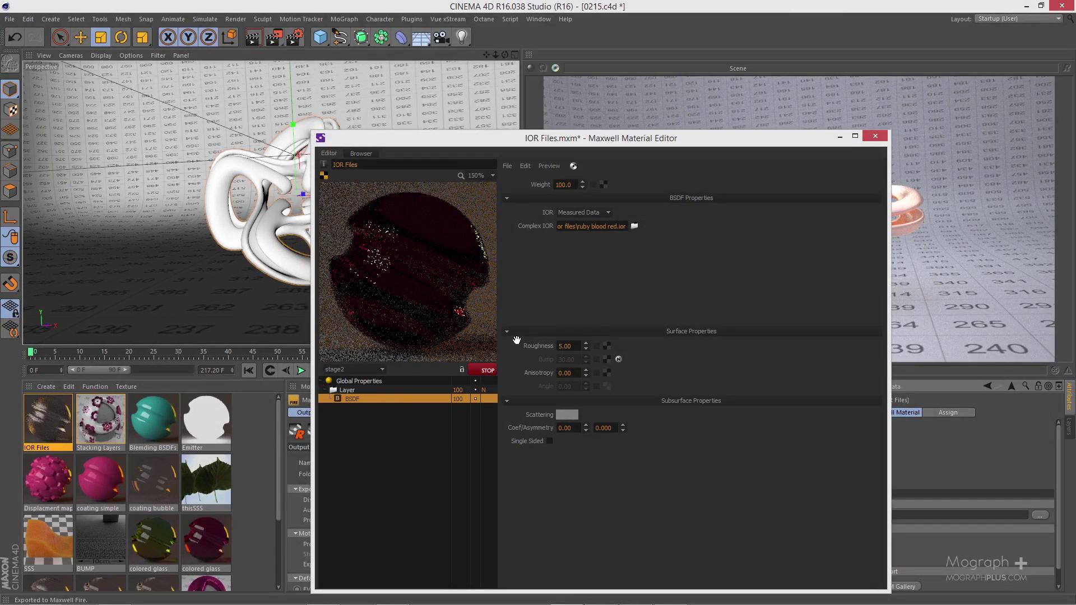
{"action": "left_click", "coordinate": [868, 139]}
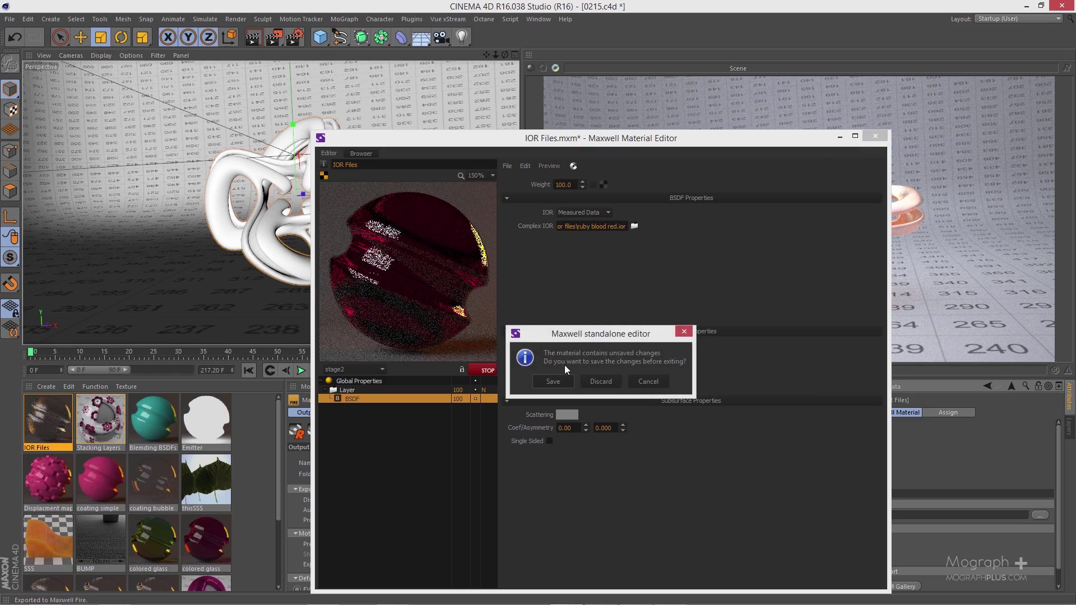
{"action": "left_click", "coordinate": [560, 380]}
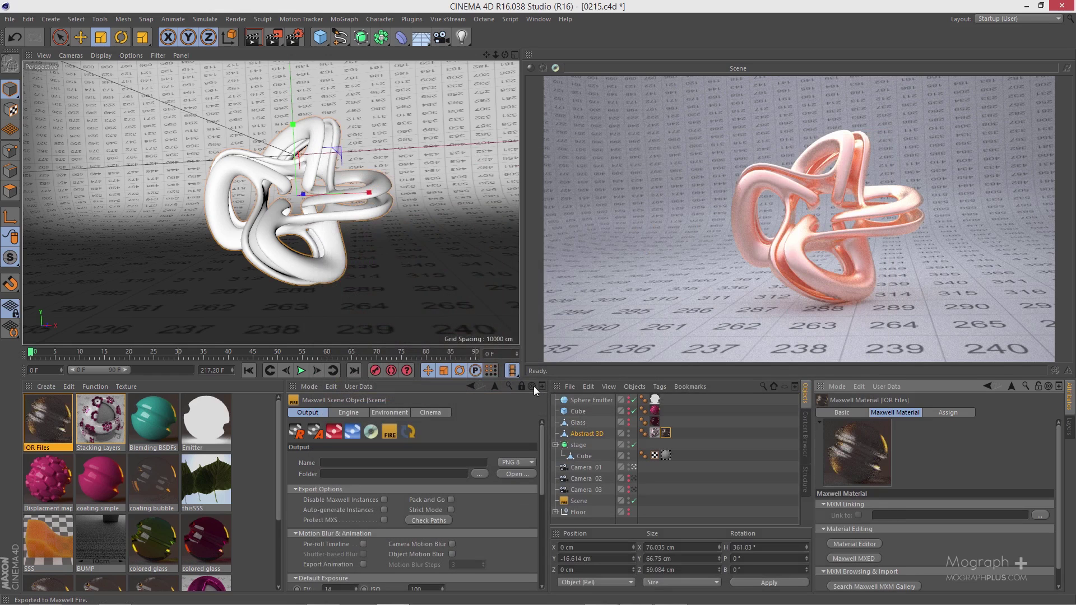
Re-render the scene in Maxwell Fire so the object appears ruby red
{"action": "left_click", "coordinate": [411, 430]}
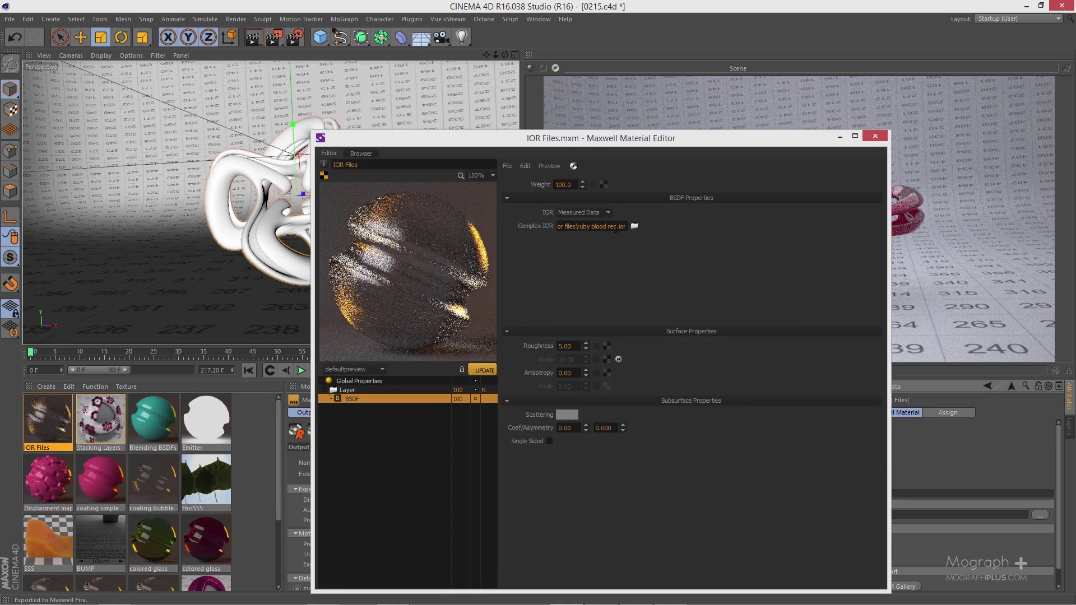
Change the BSDF IOR mode from Measured Data to Custom, exposing Nd 3.000 and K 0.000
{"action": "left_click", "coordinate": [589, 212]}
{"action": "left_click", "coordinate": [588, 211]}
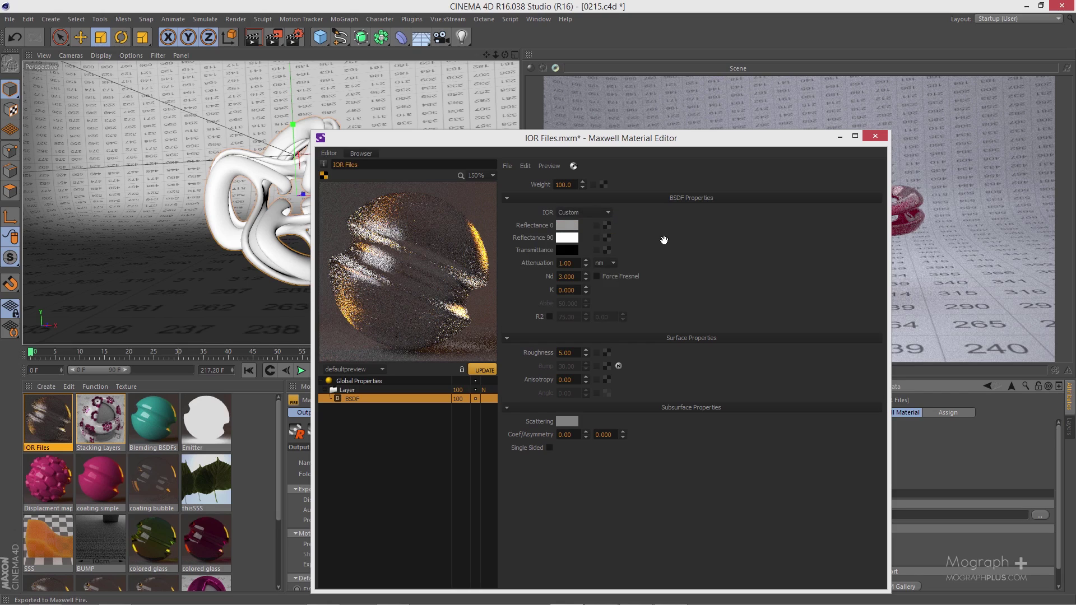
{"action": "left_click", "coordinate": [595, 212]}
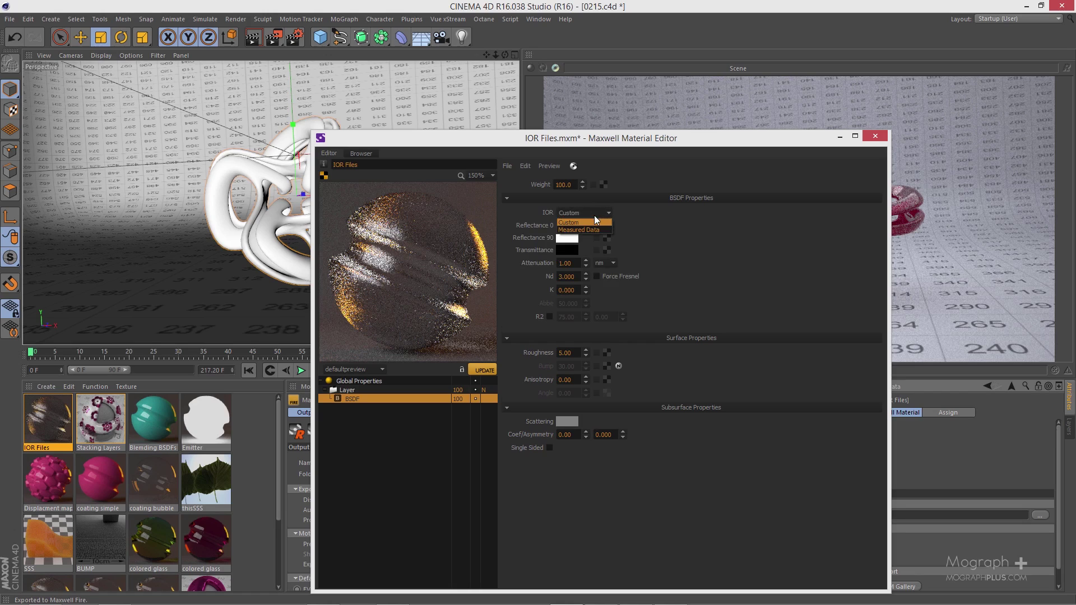